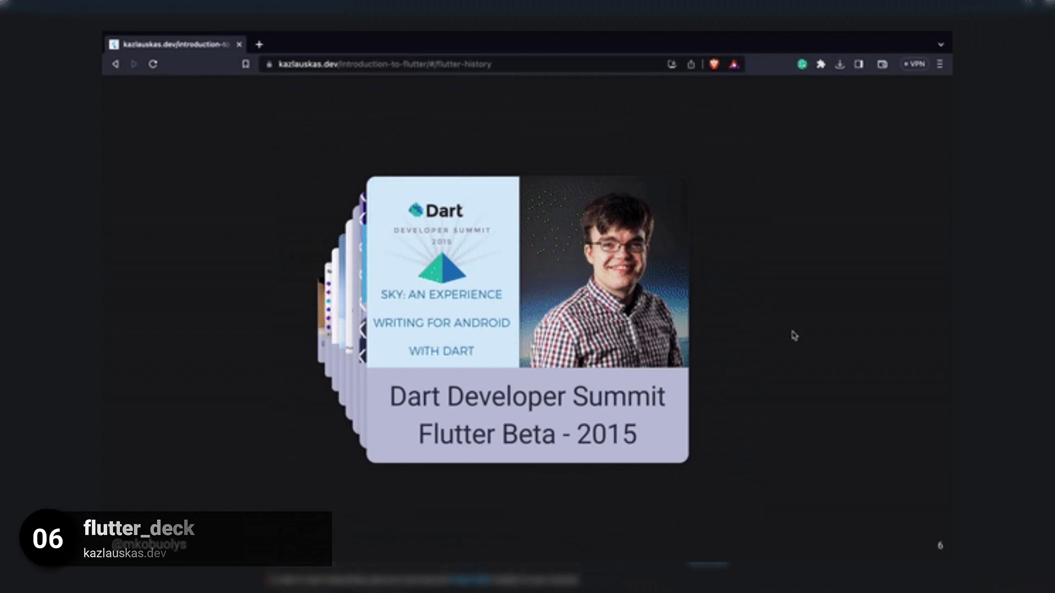
pyautogui.press('Right')
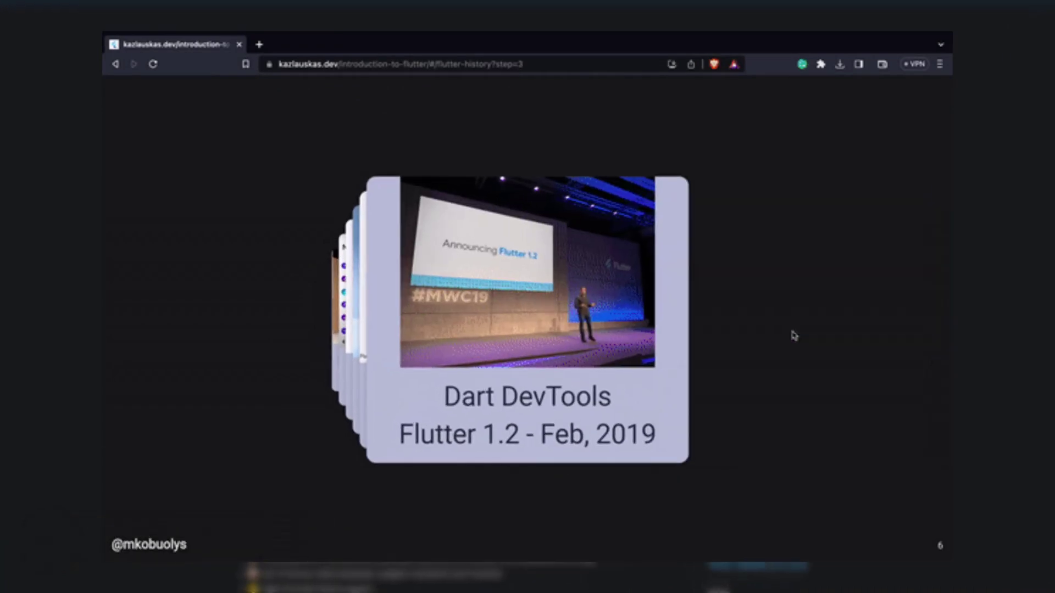
pyautogui.press('Right')
pyautogui.press('Right')
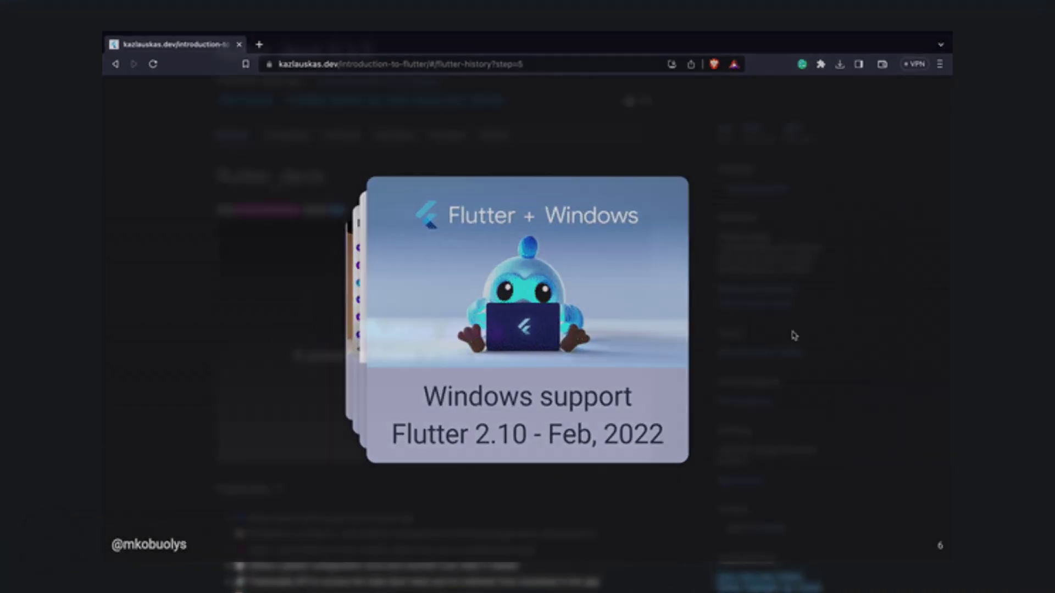